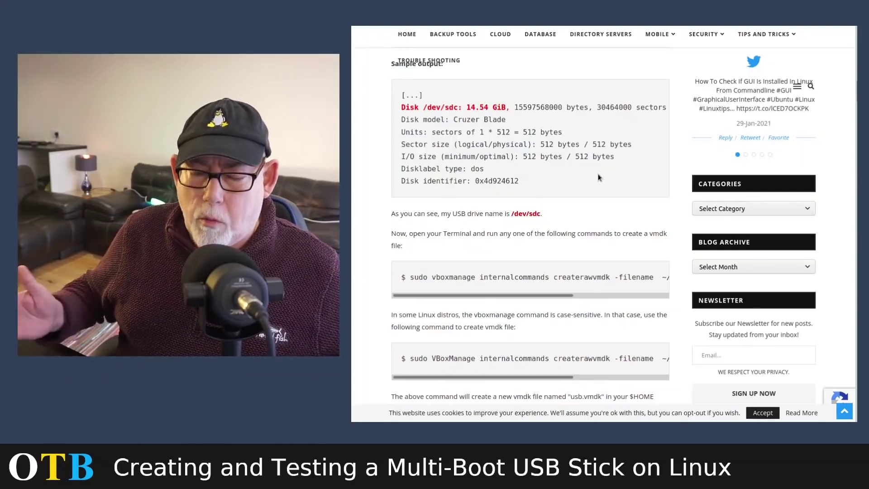
# Read the guide's commands for creating the raw-disk usb.vmdk, setting its ownership, and adding the account to the vboxusers and disk groups.
pyautogui.scroll(-2, 537, 178)
pyautogui.scroll(-3, 536, 175)
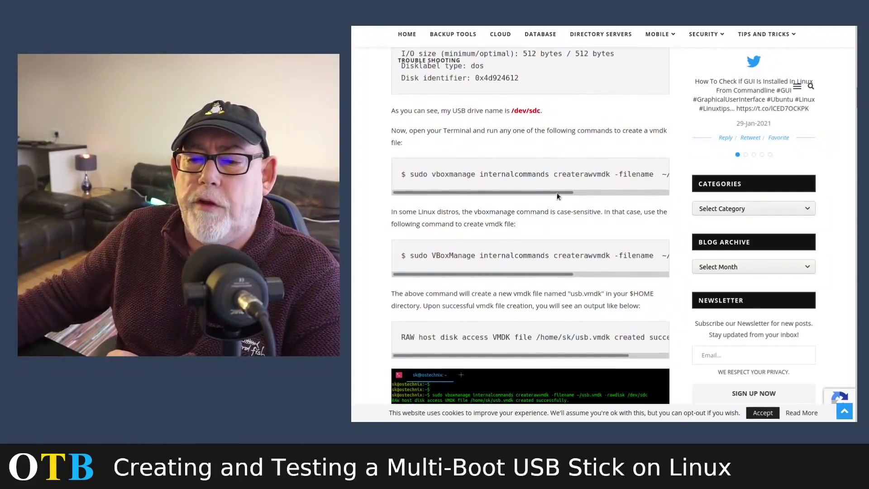
pyautogui.moveTo(491, 193); pyautogui.dragTo(628, 191)
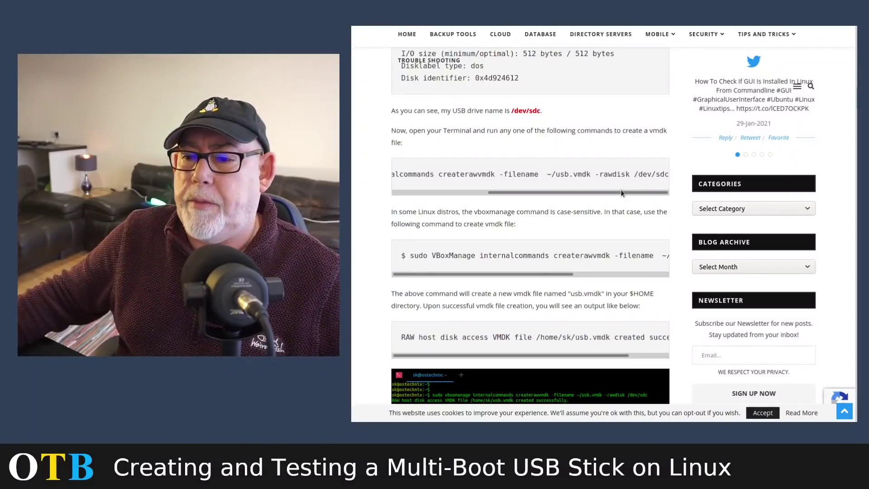
pyautogui.moveTo(614, 192)
pyautogui.mouseDown()
pyautogui.moveTo(595, 193)
pyautogui.moveTo(611, 196)
pyautogui.mouseUp()
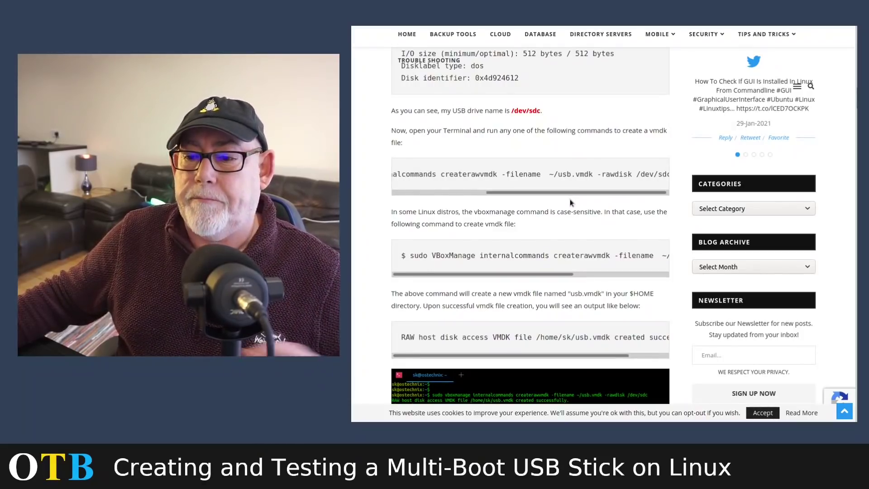
pyautogui.scroll(-1, 571, 199)
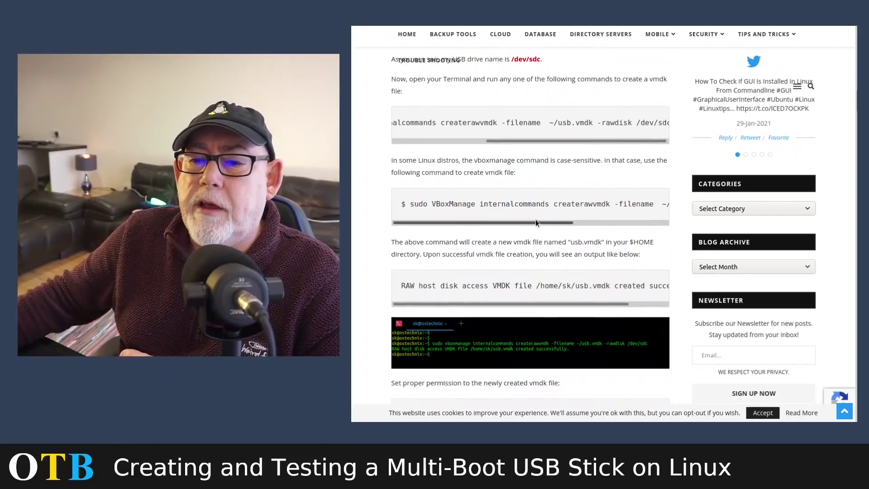
pyautogui.scroll(-2, 506, 218)
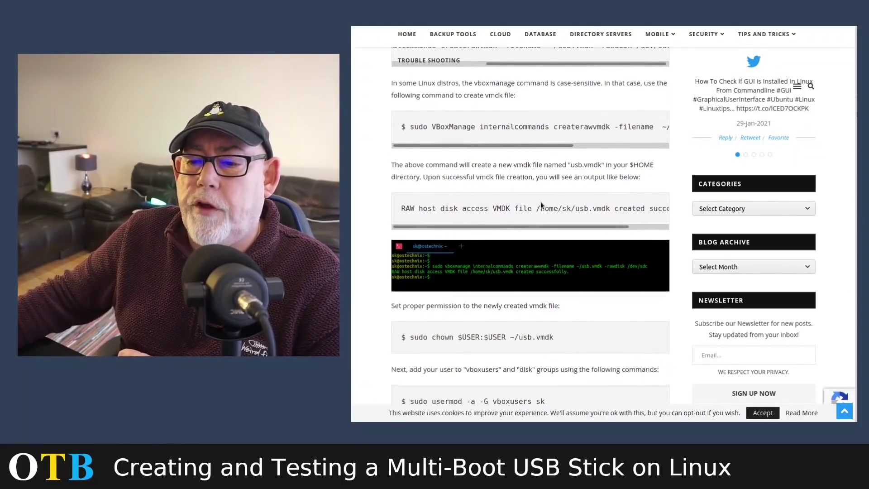
pyautogui.scroll(-2, 540, 202)
pyautogui.scroll(-2, 545, 204)
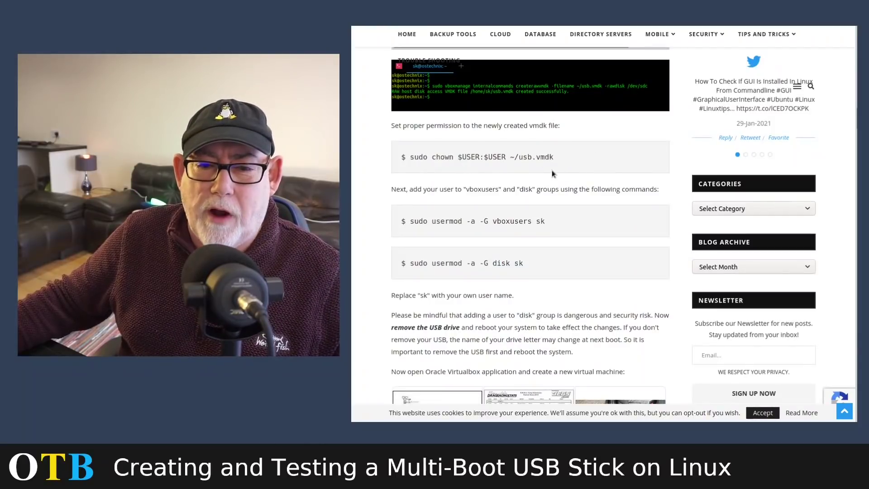
pyautogui.scroll(-1, 560, 179)
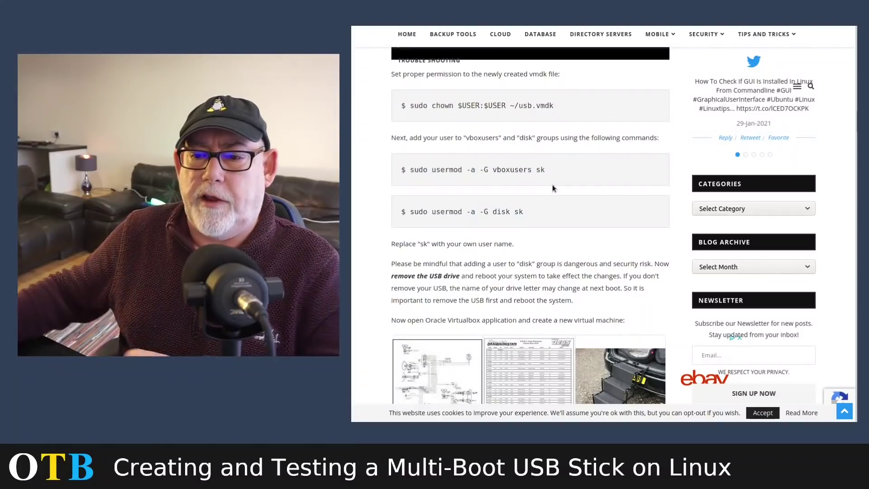
pyautogui.scroll(-1, 503, 206)
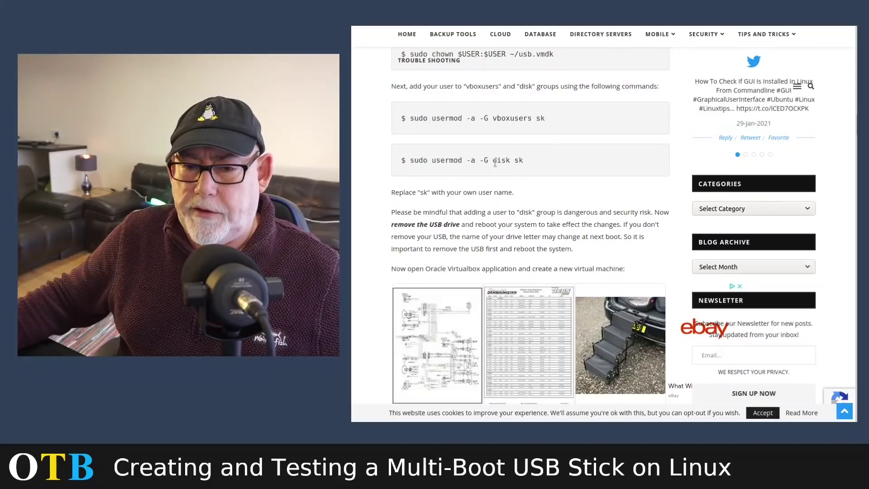
pyautogui.scroll(-1, 624, 199)
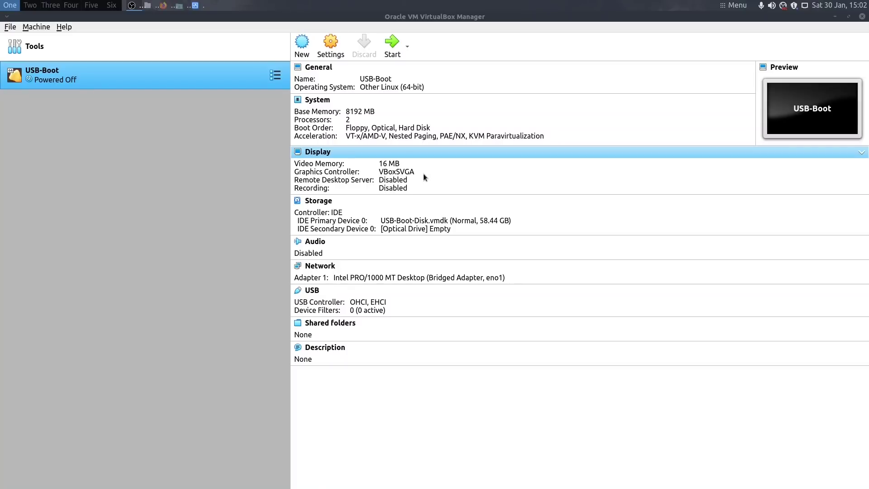
# Check the storage devices in the USB-Boot virtual machine's settings and start the machine.
pyautogui.click(331, 46)
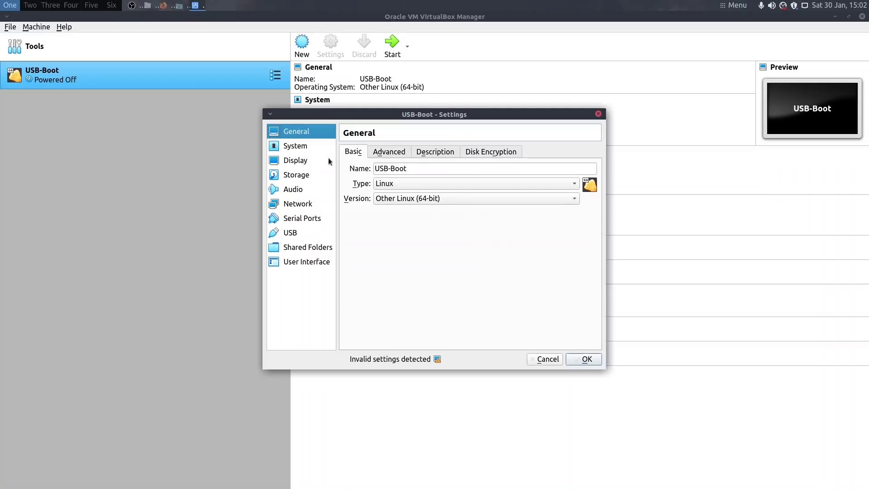
pyautogui.click(285, 175)
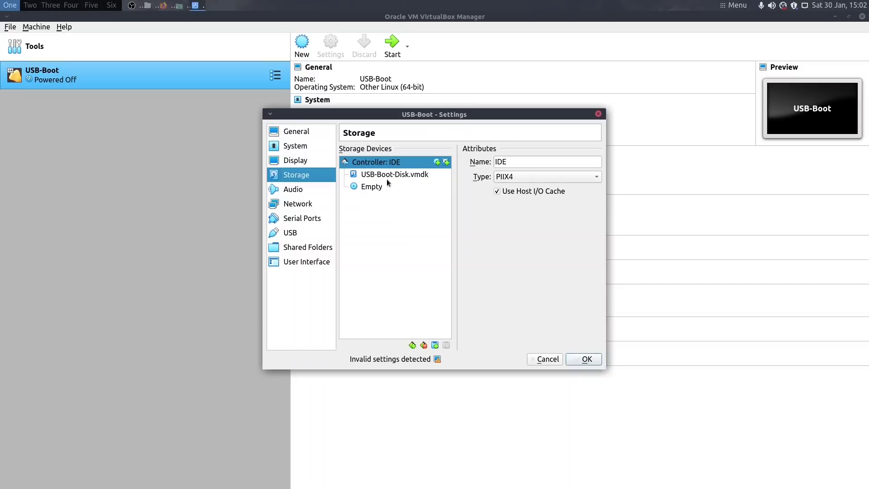
pyautogui.click(587, 359)
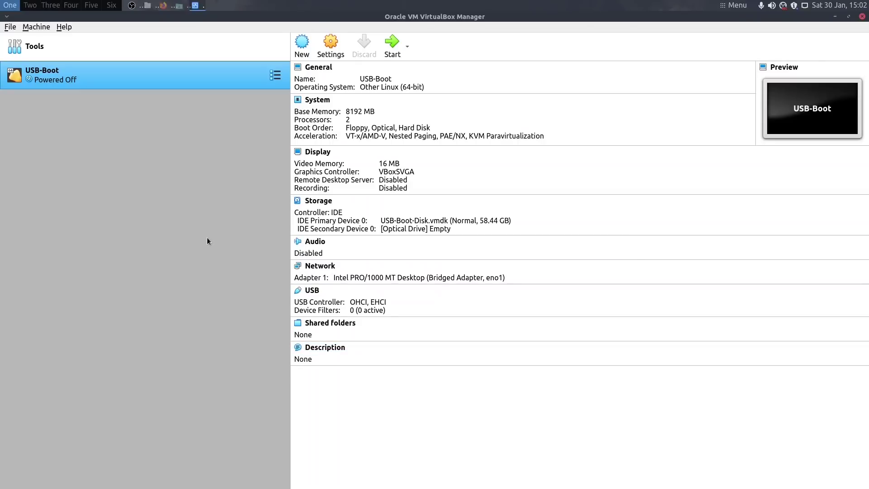
pyautogui.click(387, 48)
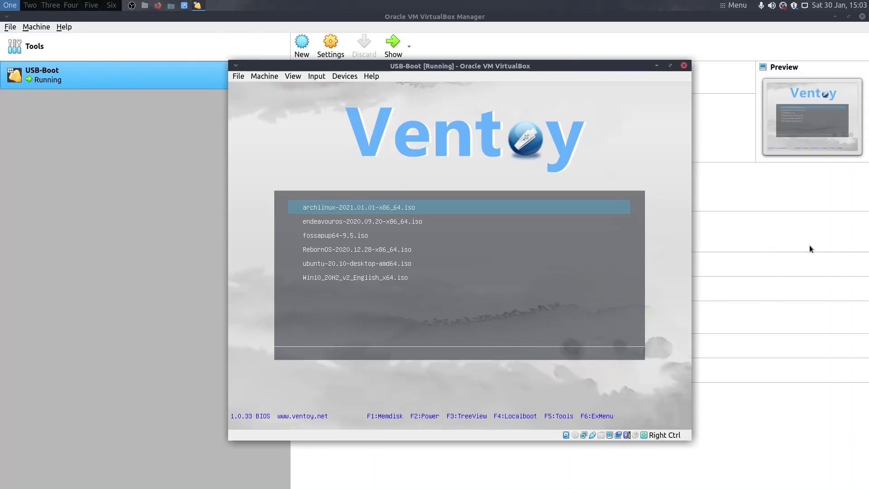
# Look through the ISO entries in the Ventoy boot menu, from the Arch Linux image to the Windows 10 image and back.
pyautogui.press('Down')
pyautogui.press('Down')
pyautogui.press('Down')
pyautogui.press('Down')
pyautogui.press('Down')
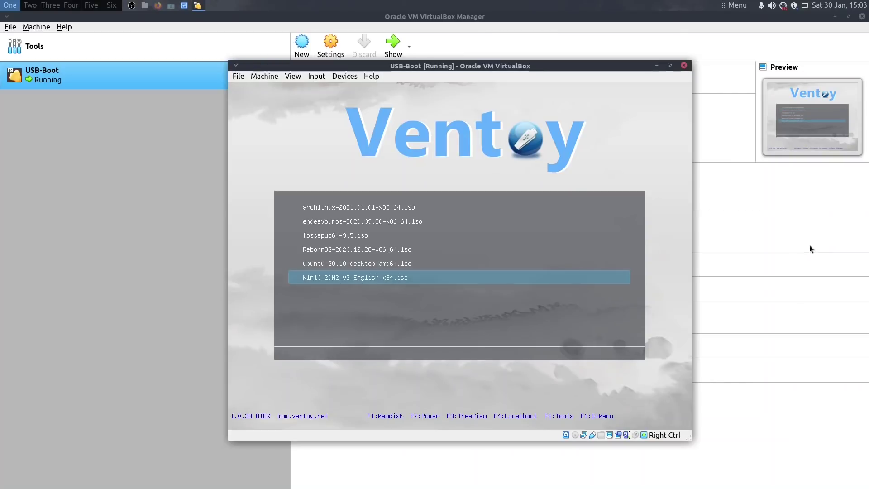
pyautogui.press('Up')
pyautogui.press('Up')
pyautogui.press('Up')
pyautogui.press('Up')
pyautogui.press('Up')
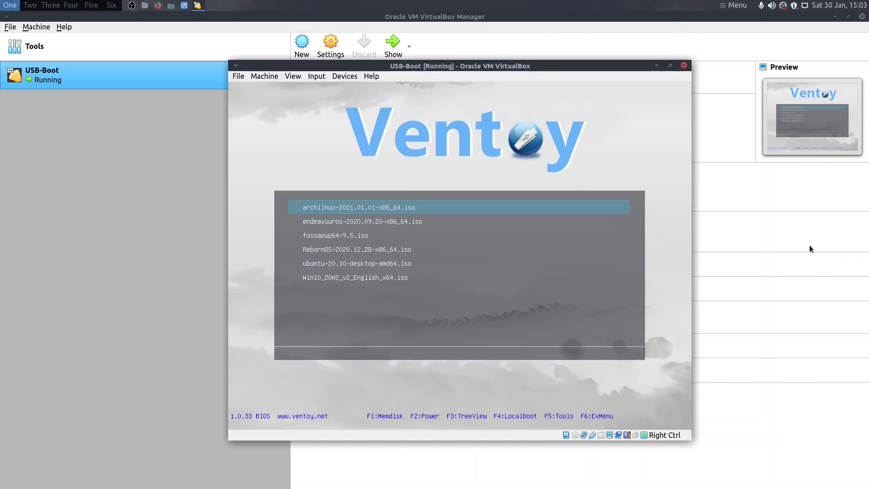
pyautogui.press('Down')
pyautogui.press('Down')
pyautogui.press('Down')
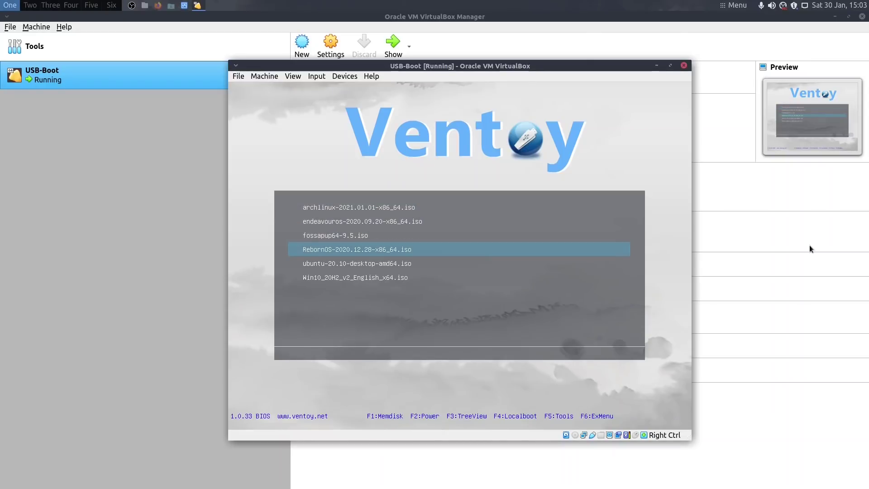
pyautogui.press('Up')
pyautogui.press('Up')
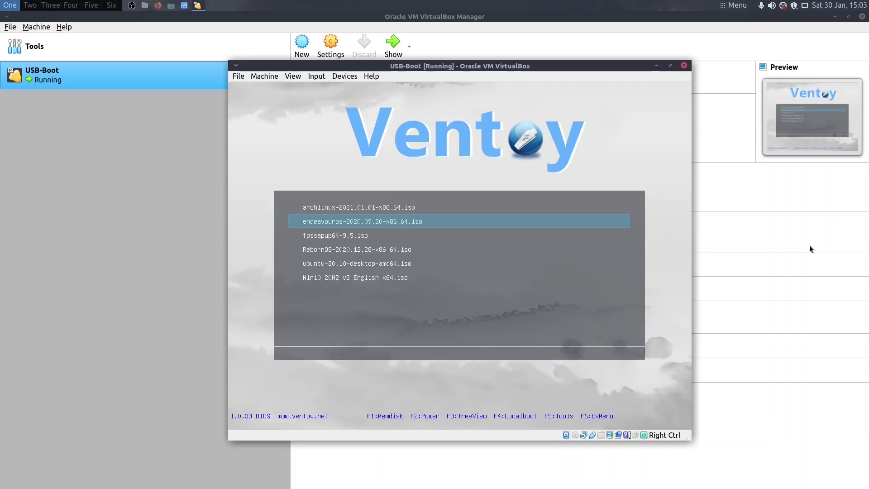
pyautogui.press('Down')
pyautogui.press('Down')
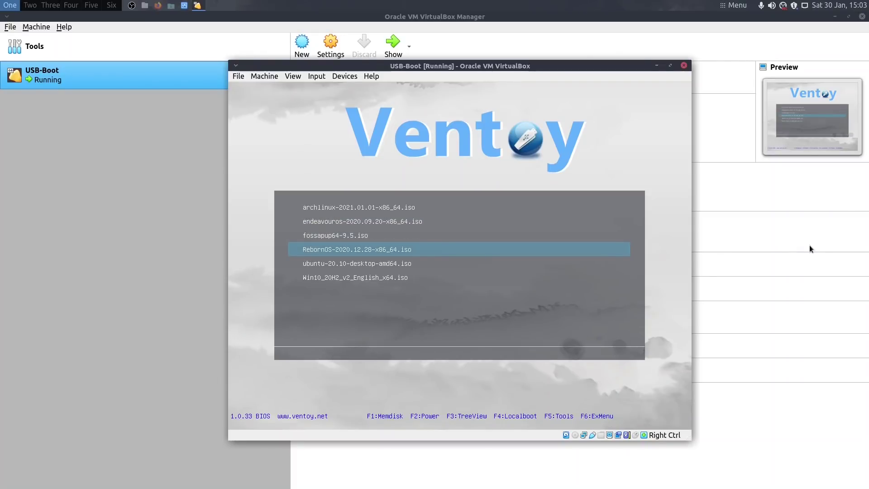
pyautogui.press('Down')
pyautogui.press('Down')
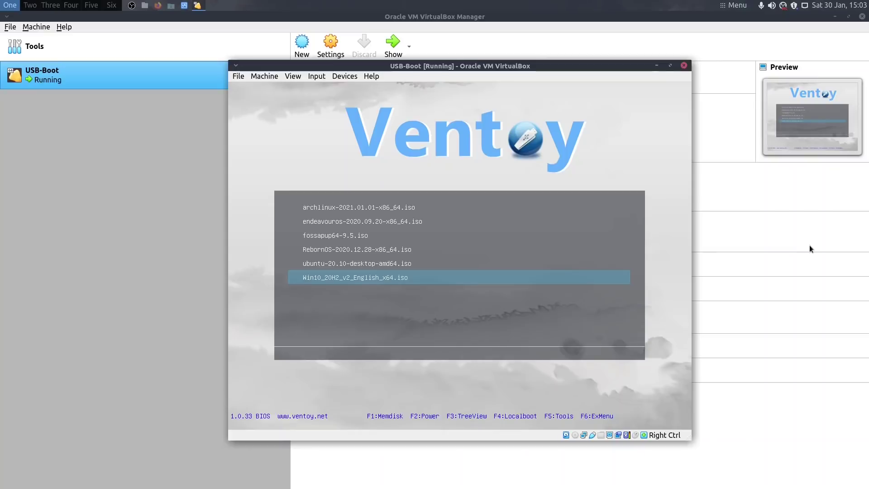
pyautogui.press('Up')
pyautogui.press('Up')
pyautogui.press('Up')
pyautogui.press('Up')
pyautogui.press('Up')
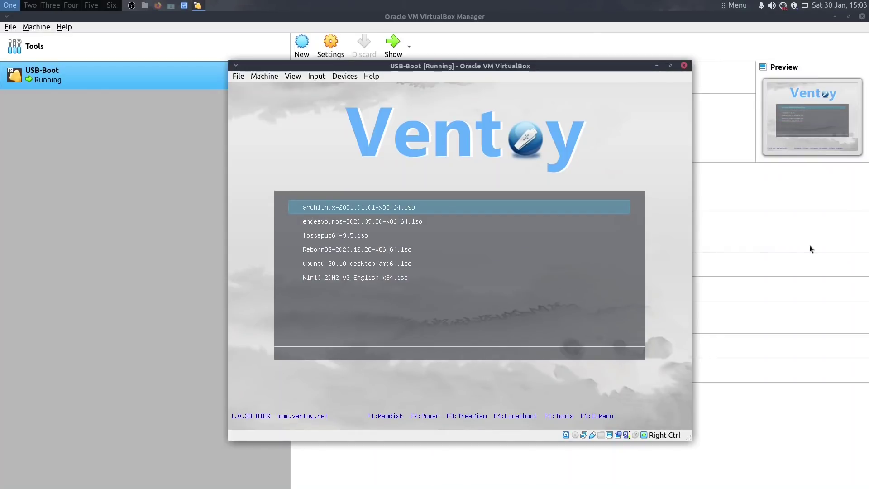
# Boot archlinux-2021.01.01-x86_64.iso using the Arch Linux install medium (x86_64, BIOS) entry.
pyautogui.press('Return')
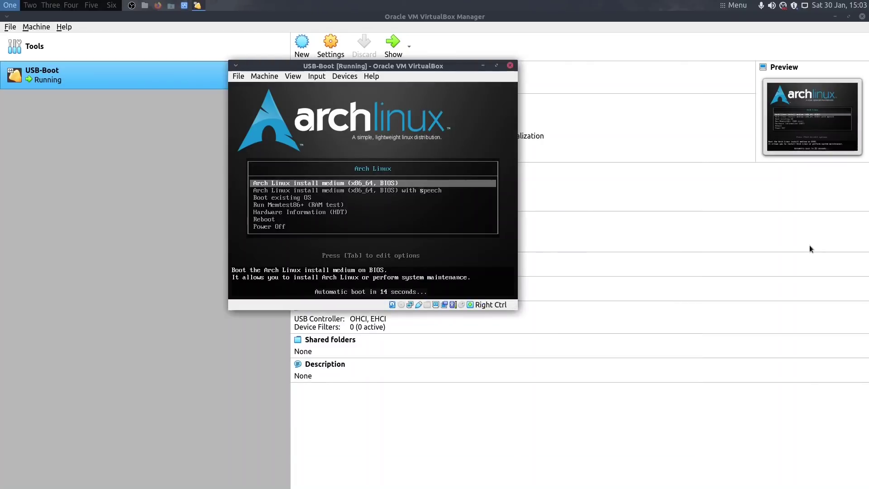
pyautogui.press('Return')
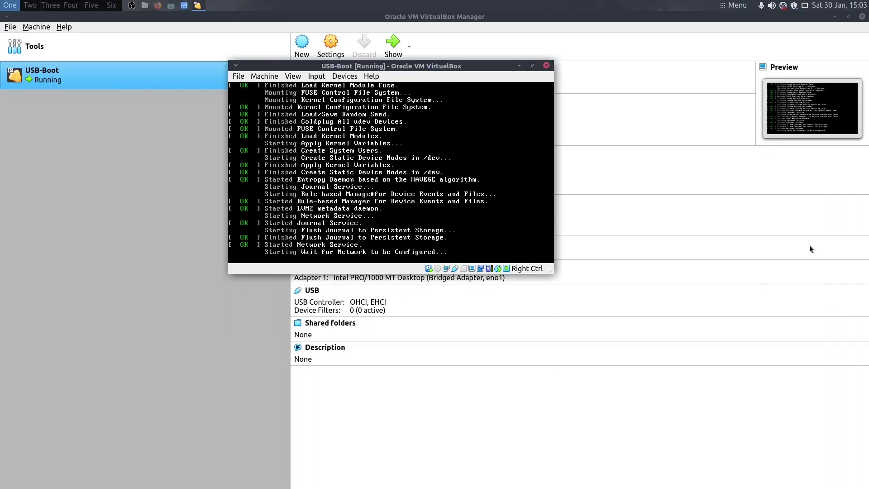
pyautogui.press('super+Up')
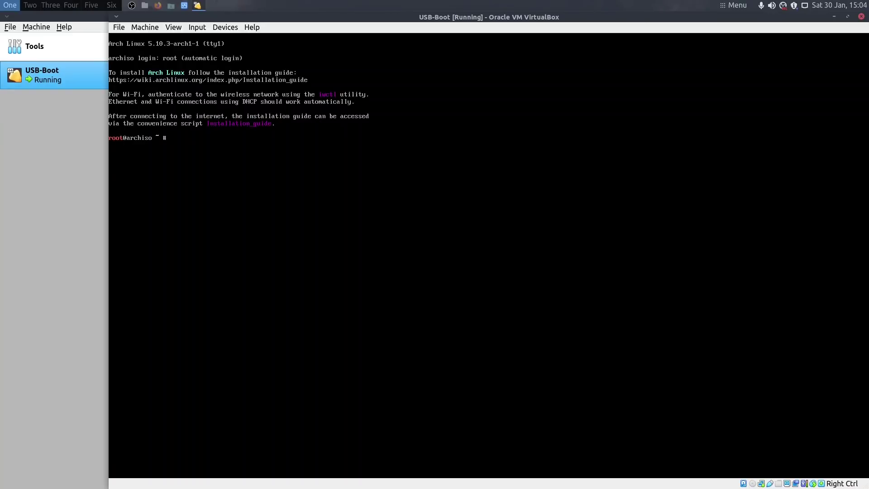
# Restart the machine from the Arch Linux shell and boot fossapup64-9.5.iso from the Ventoy menu.
pyautogui.write('sudo')
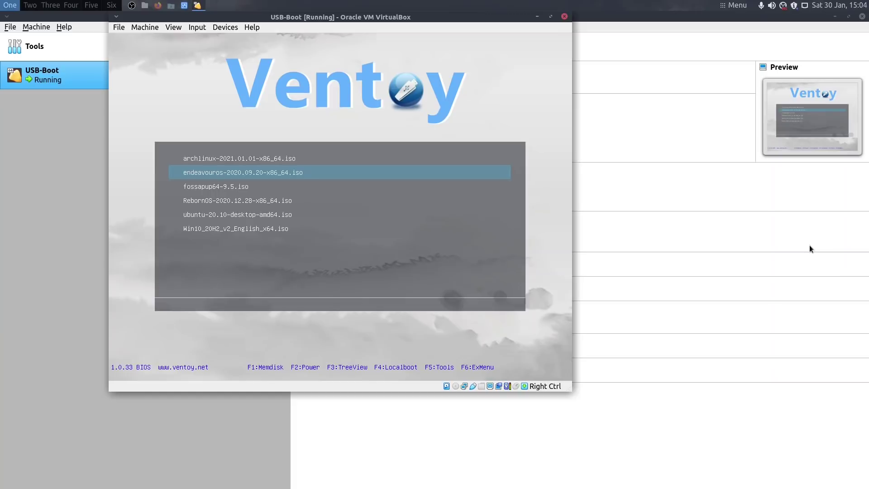
pyautogui.press('Down')
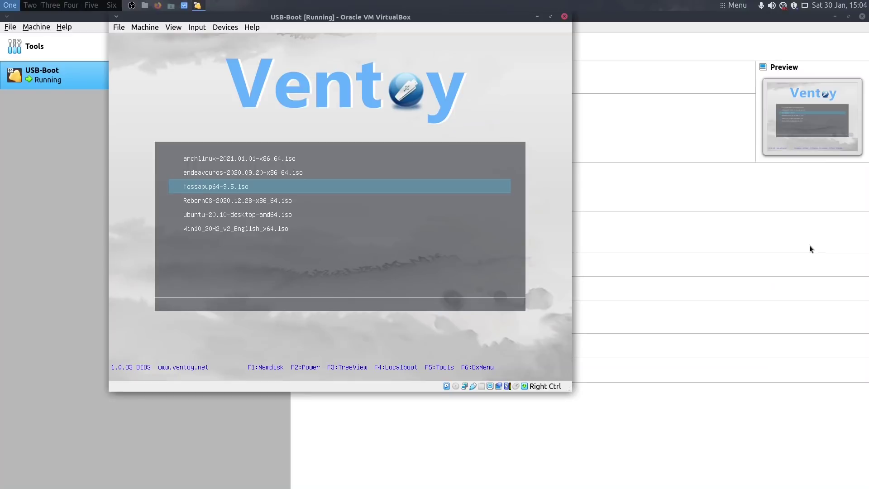
pyautogui.press('Return')
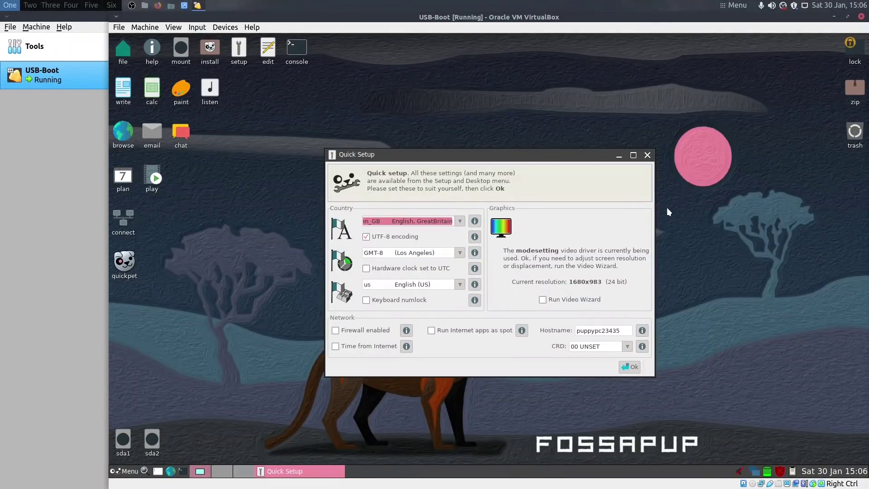
# Accept Fossapup's Quick Setup with its default settings and close the Welcome window.
pyautogui.moveTo(450, 155); pyautogui.dragTo(451, 121)
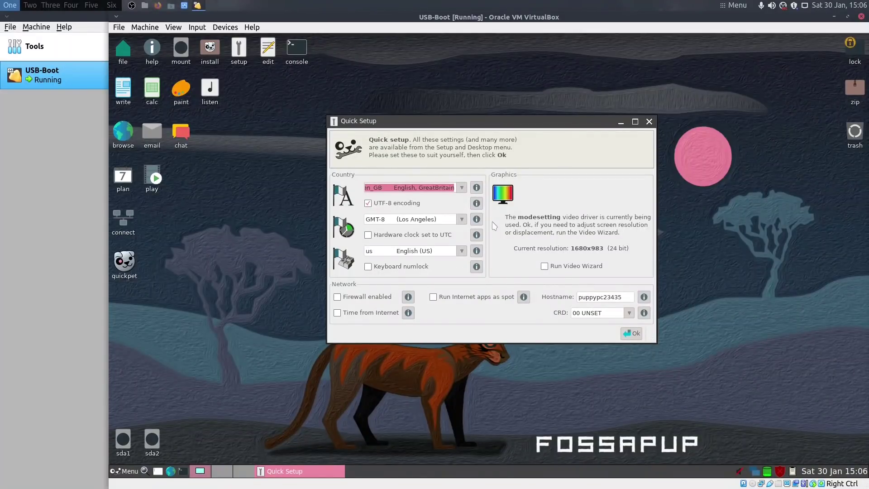
pyautogui.click(633, 331)
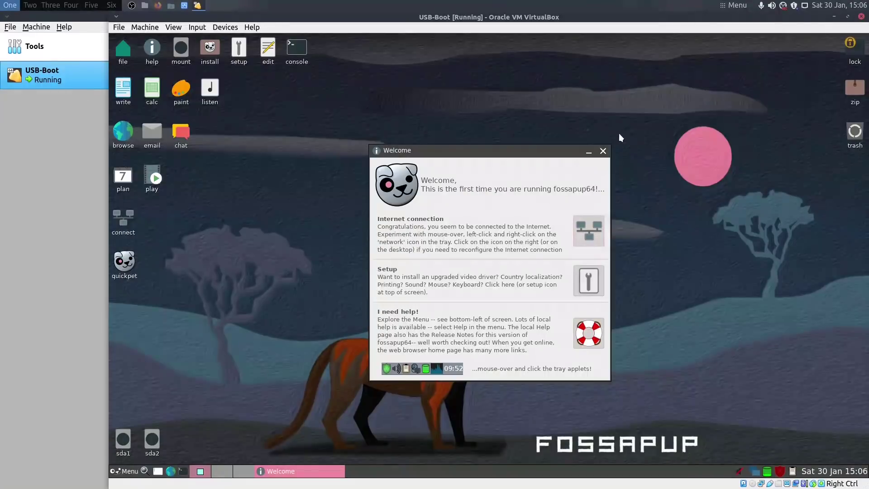
pyautogui.click(603, 151)
# Reboot Fossapup from its desktop without saving the session.
pyautogui.rightClick(378, 194)
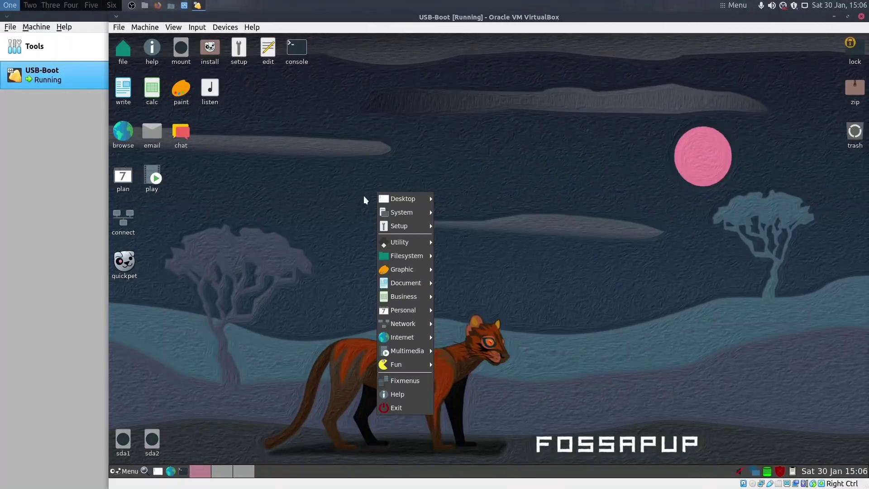
pyautogui.click(397, 408)
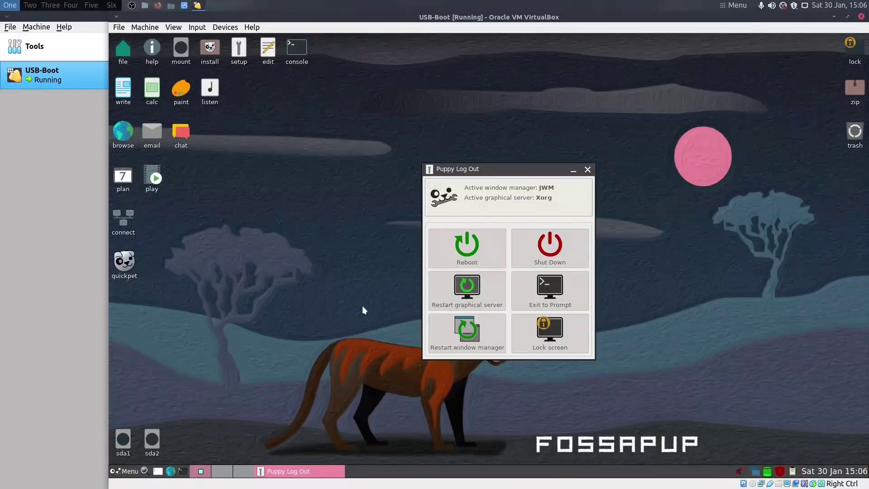
pyautogui.click(474, 251)
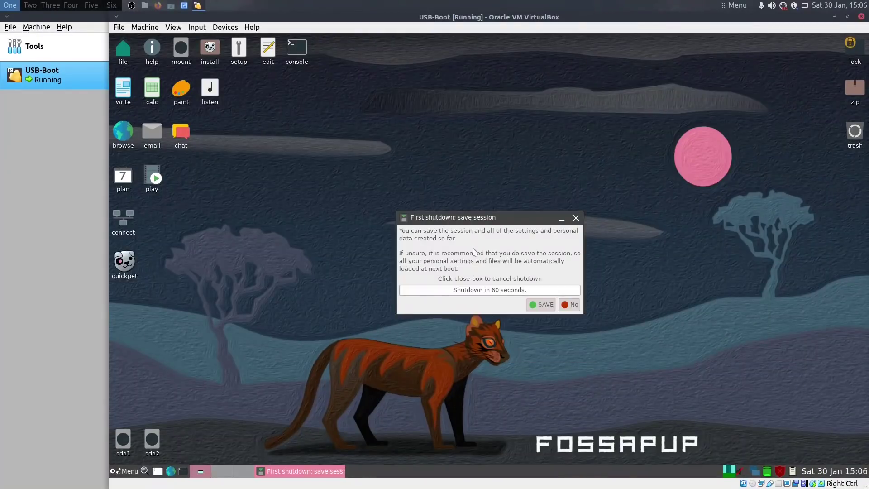
pyautogui.click(569, 304)
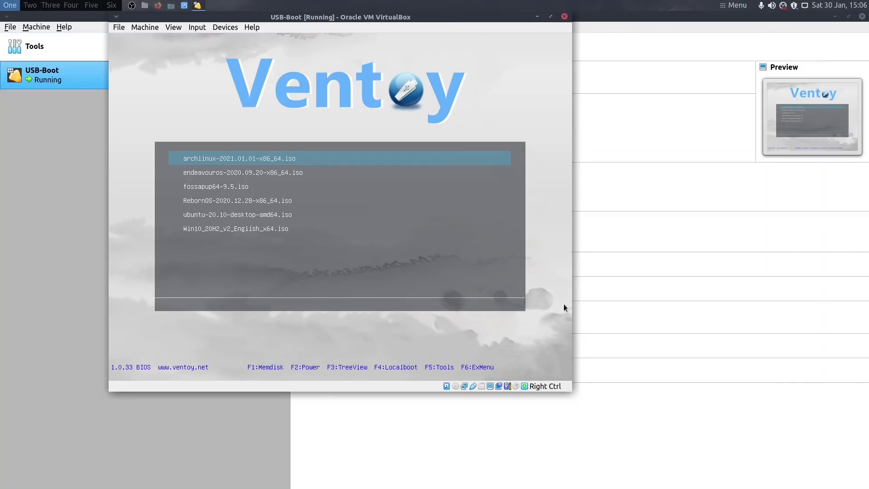
# Boot ubuntu-20.10-desktop-amd64.iso from the Ventoy menu.
pyautogui.press('Down')
pyautogui.press('Down')
pyautogui.press('Down')
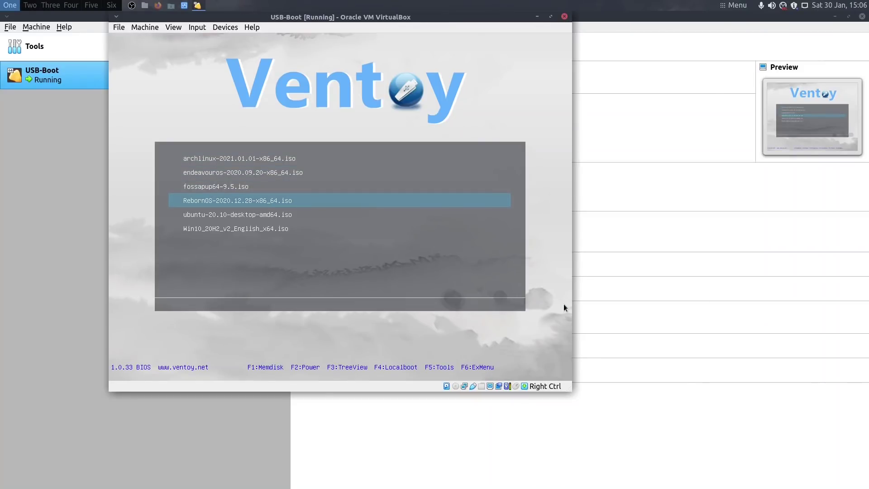
pyautogui.press('Down')
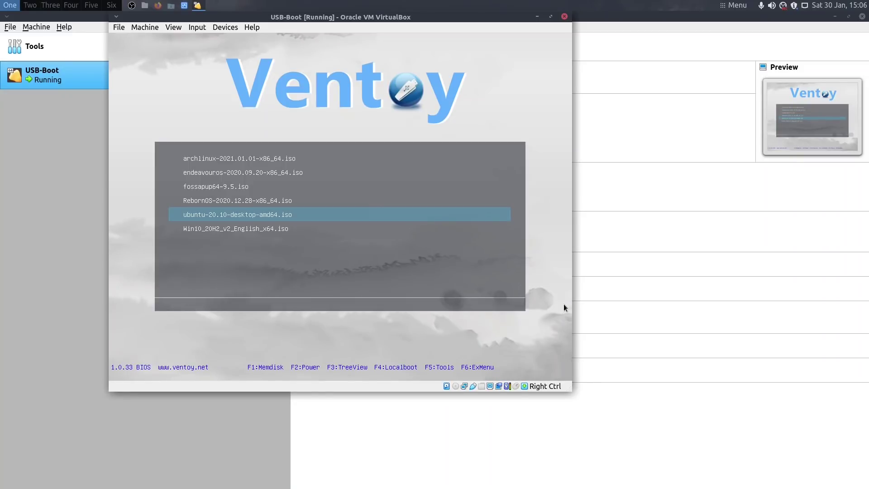
pyautogui.press('Return')
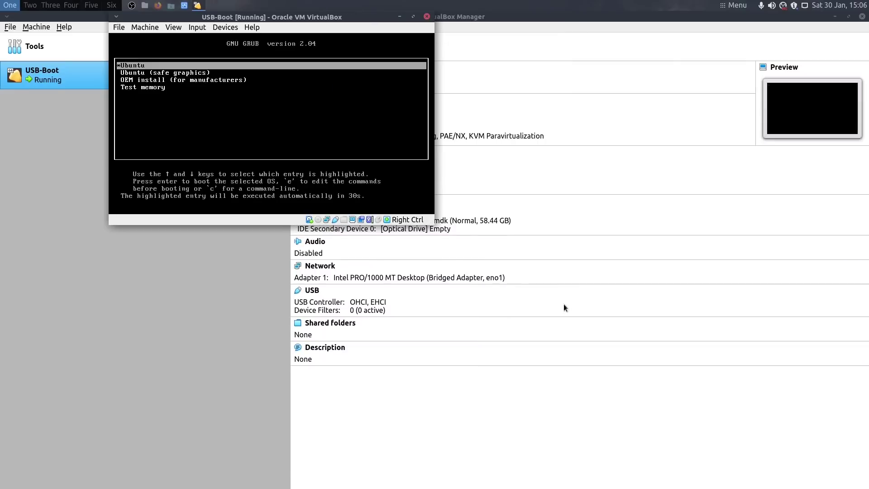
# Start the standard Ubuntu entry from the GRUB menu and choose to try Ubuntu without installing it.
pyautogui.press('Return')
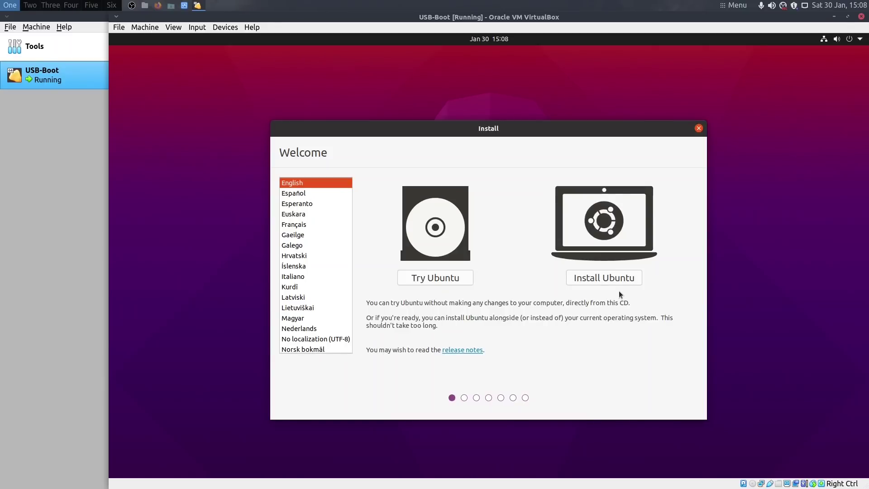
pyautogui.click(444, 278)
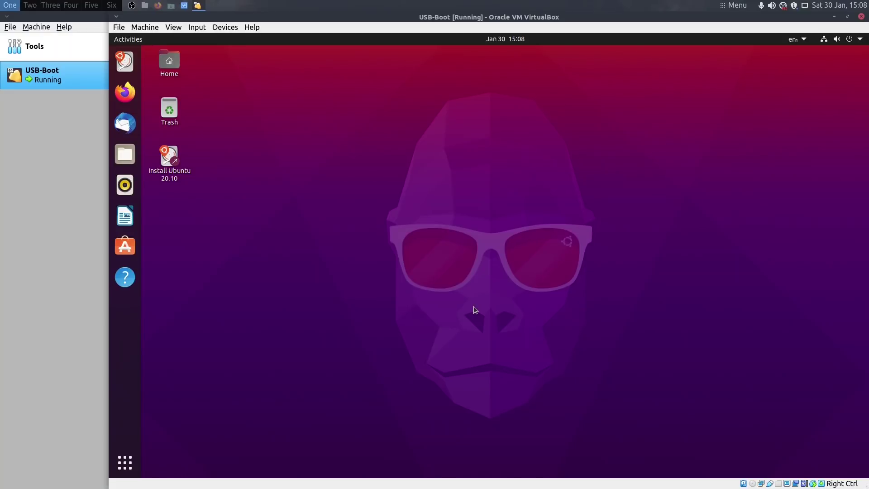
# Restart the machine from the Ubuntu live desktop and continue past the request to remove the installation medium.
pyautogui.click(849, 39)
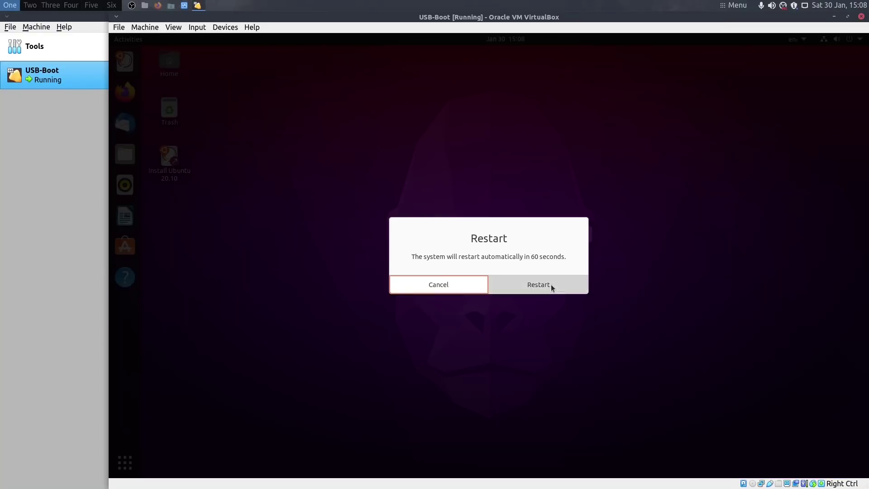
pyautogui.click(550, 286)
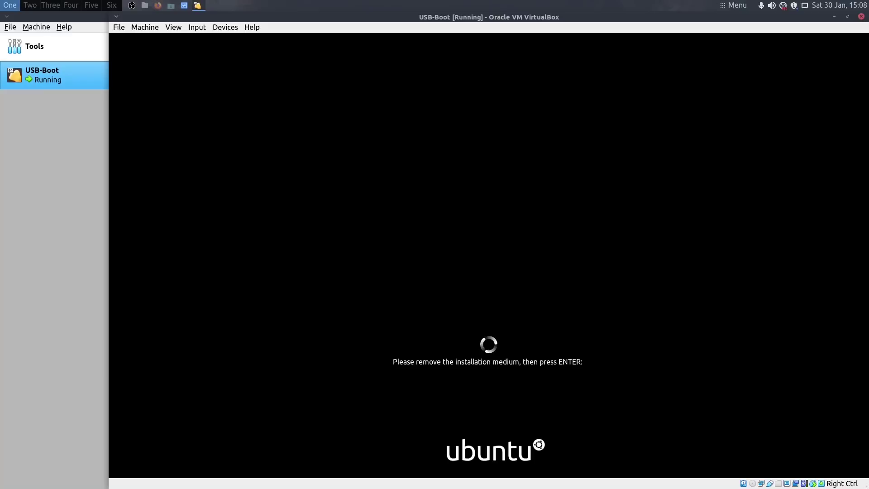
pyautogui.press('Return')
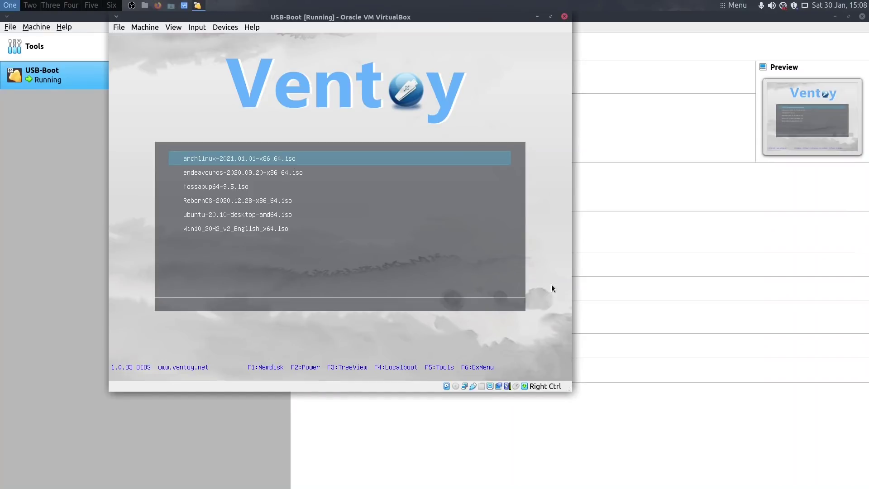
# Boot Win10_20H2_v2_English_x64.iso from the Ventoy menu.
pyautogui.press('Down')
pyautogui.press('Down')
pyautogui.press('Down')
pyautogui.press('Down')
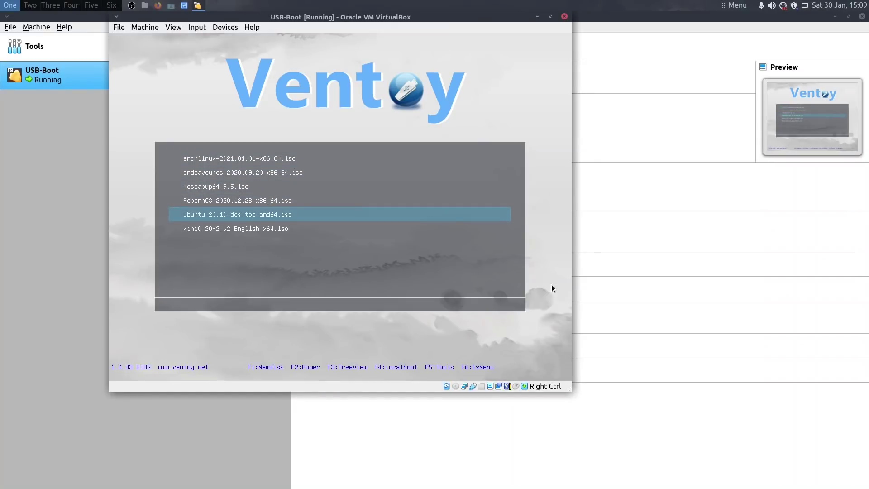
pyautogui.press('Down')
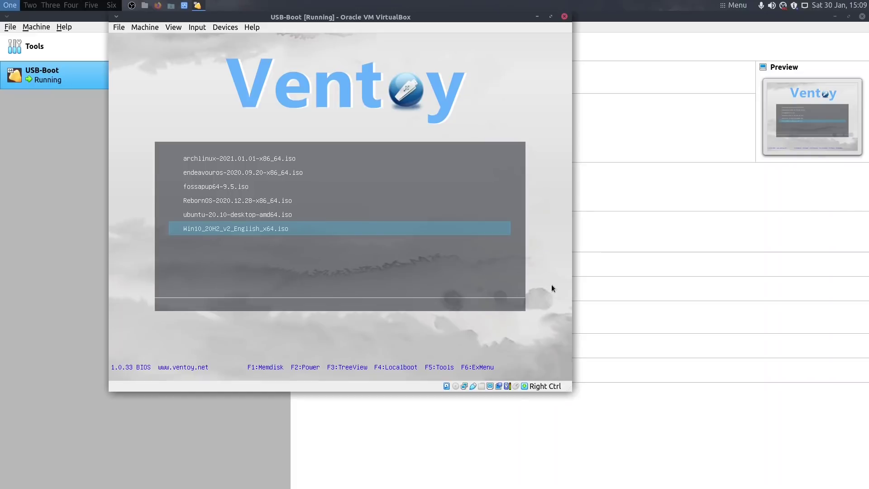
pyautogui.press('Return')
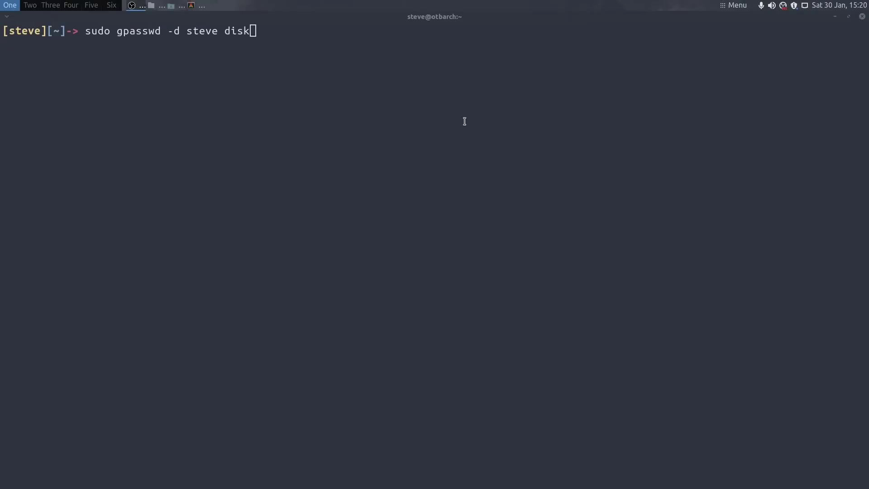
pyautogui.click(466, 122)
pyautogui.press('Left')
pyautogui.press('Left')
pyautogui.press('Left')
pyautogui.press('Left')
pyautogui.press('Left')
pyautogui.press('Left')
pyautogui.press('Left')
pyautogui.press('Left')
pyautogui.press('Left')
pyautogui.press('Left')
pyautogui.press('Left')
pyautogui.press('Left')
pyautogui.press('Left')
pyautogui.press('Left')
pyautogui.press('Left')
pyautogui.press('Left')
pyautogui.press('Left')
pyautogui.press('Left')
pyautogui.press('Left')
pyautogui.press('Left')
pyautogui.press('Left')
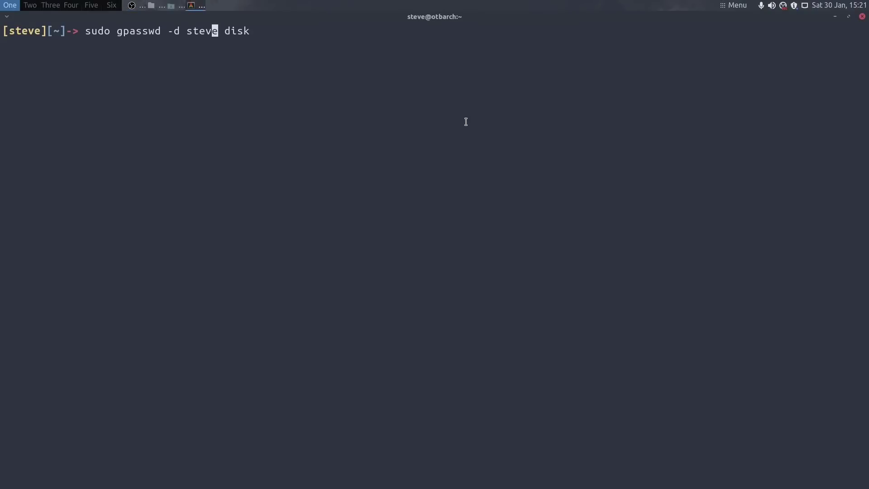
pyautogui.press('Right')
pyautogui.press('Right')
pyautogui.press('Right')
pyautogui.press('Right')
pyautogui.press('Right')
pyautogui.press('Right')
pyautogui.press('Right')
pyautogui.press('Right')
pyautogui.press('Right')
pyautogui.press('Right')
pyautogui.press('Right')
pyautogui.press('Right')
pyautogui.press('Right')
pyautogui.press('Right')
pyautogui.press('Right')
pyautogui.press('Right')
pyautogui.press('Right')
pyautogui.press('Right')
pyautogui.press('Right')
pyautogui.press('Right')
pyautogui.press('Right')
pyautogui.press('Right')
pyautogui.press('Right')
pyautogui.press('Right')
pyautogui.press('Right')
pyautogui.press('Right')
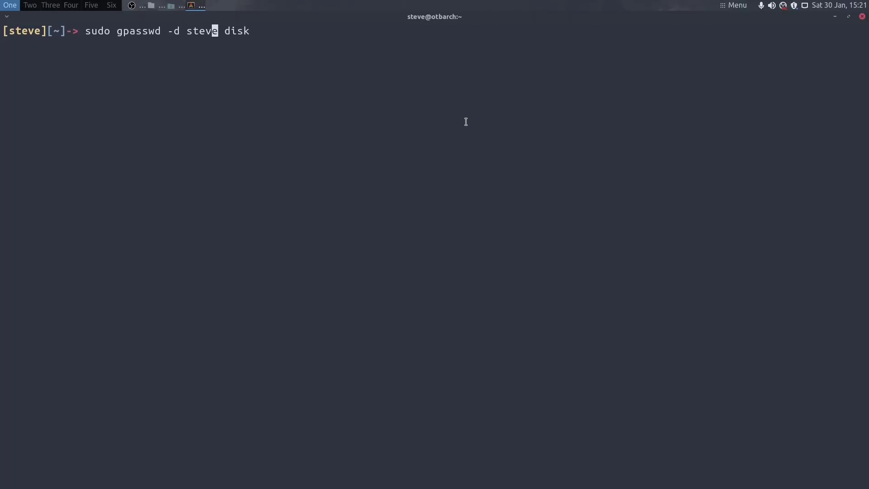